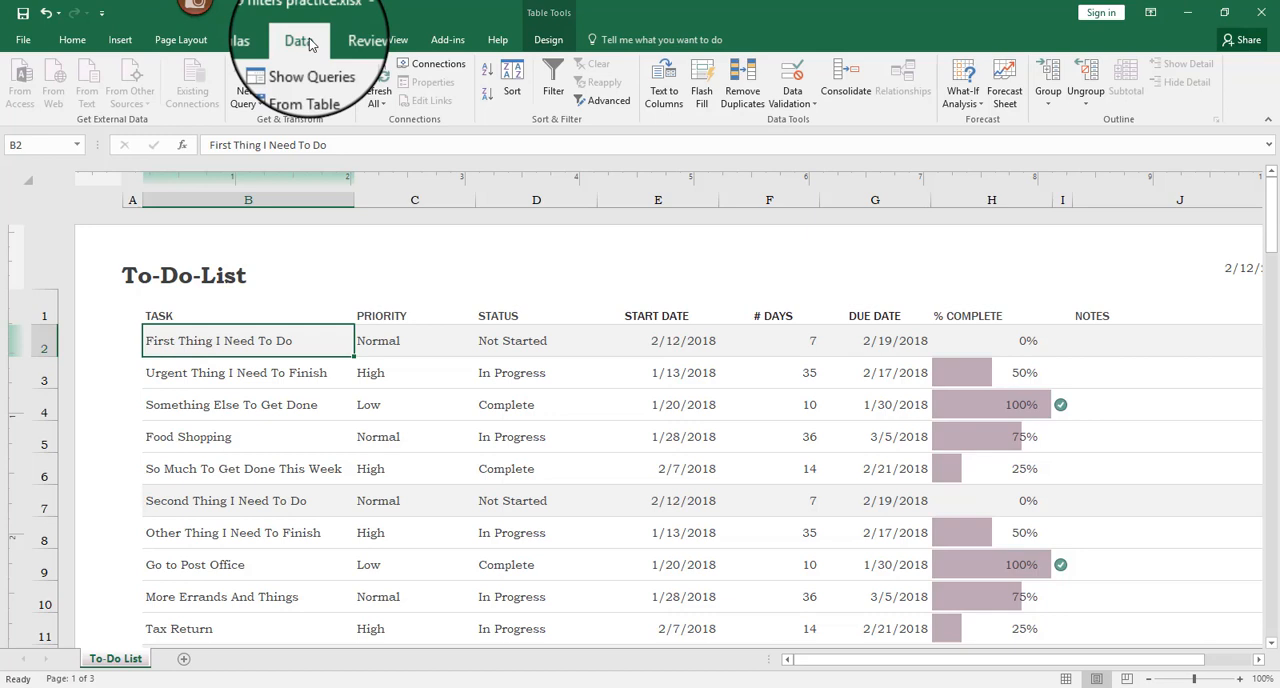
# - Turn on filtering for the to-do table and filter the Priority column to show only High tasks
pyautogui.click(553, 83)
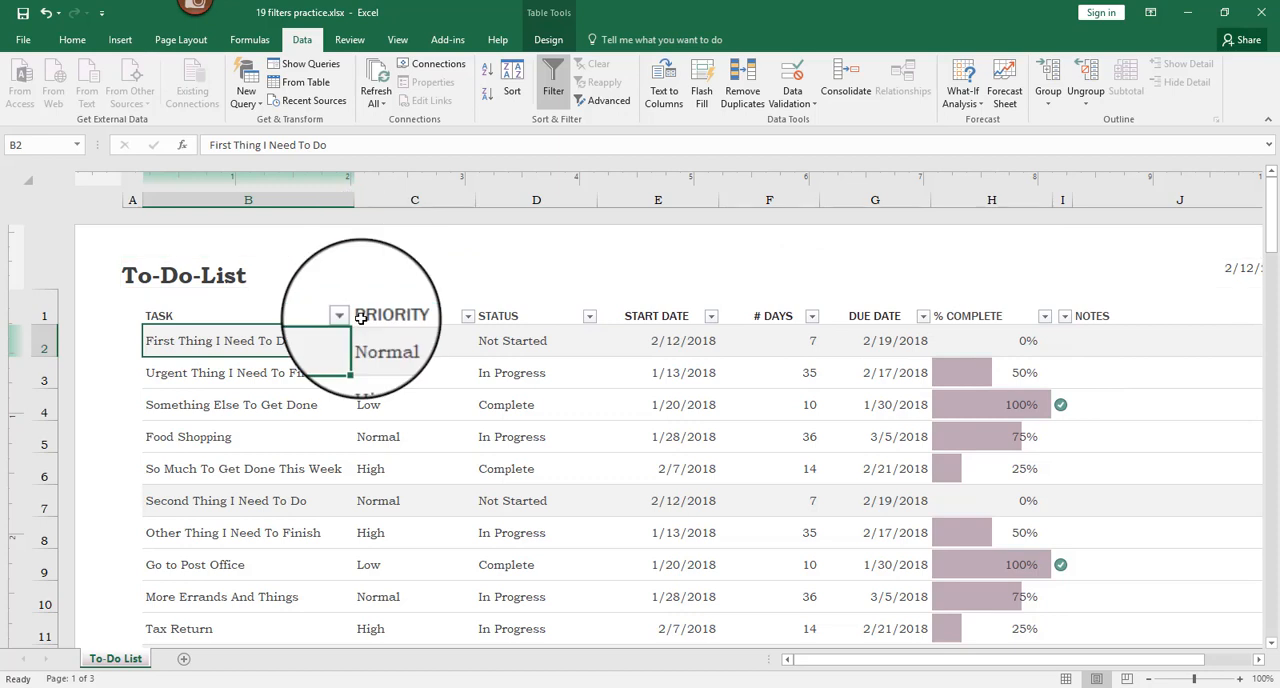
pyautogui.click(468, 316)
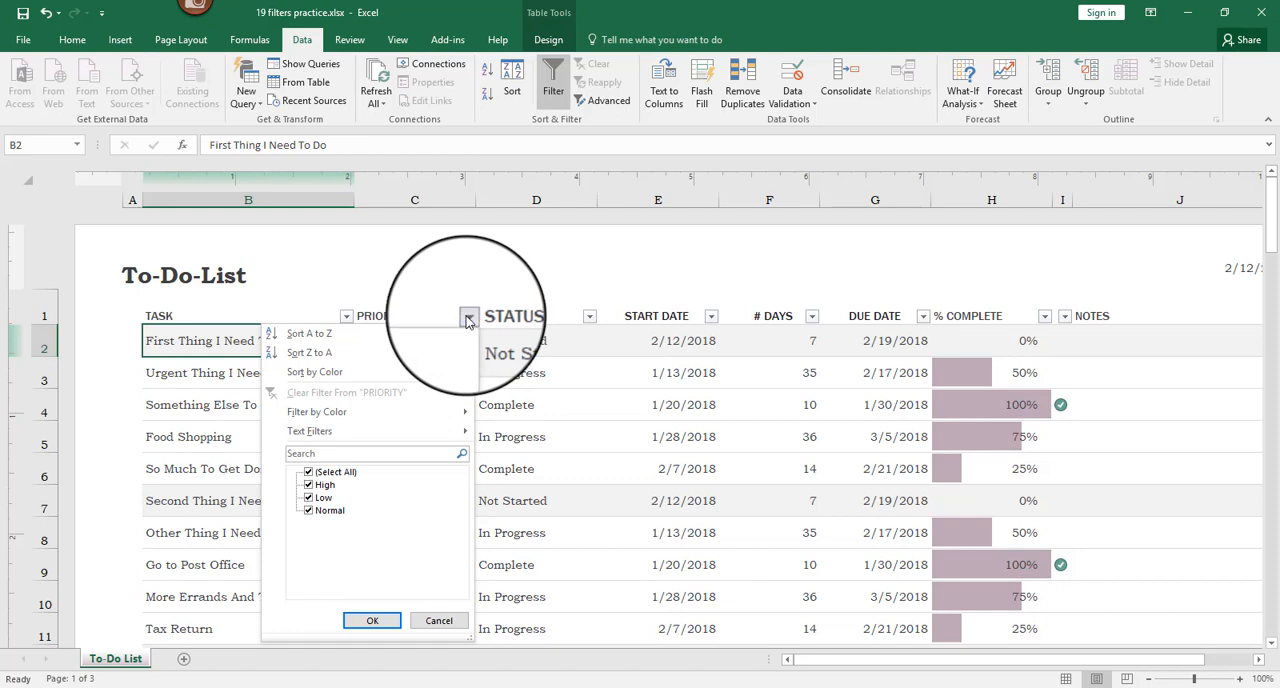
pyautogui.click(309, 474)
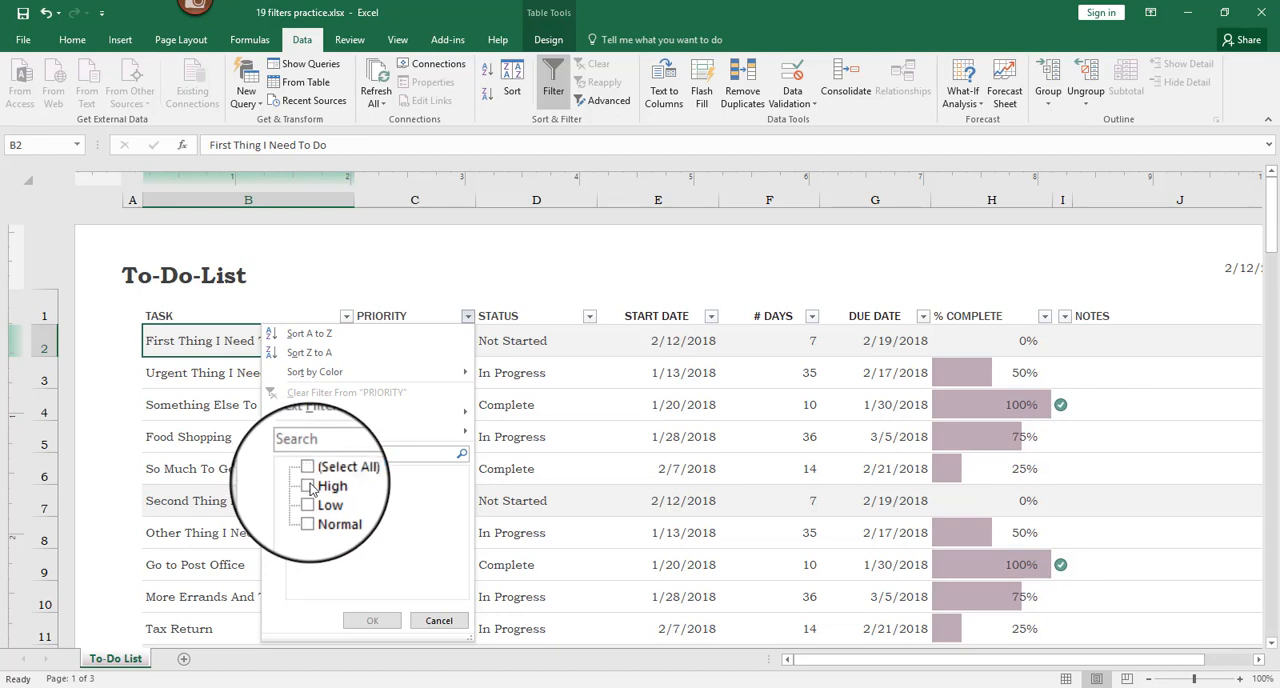
pyautogui.click(308, 485)
pyautogui.click(380, 624)
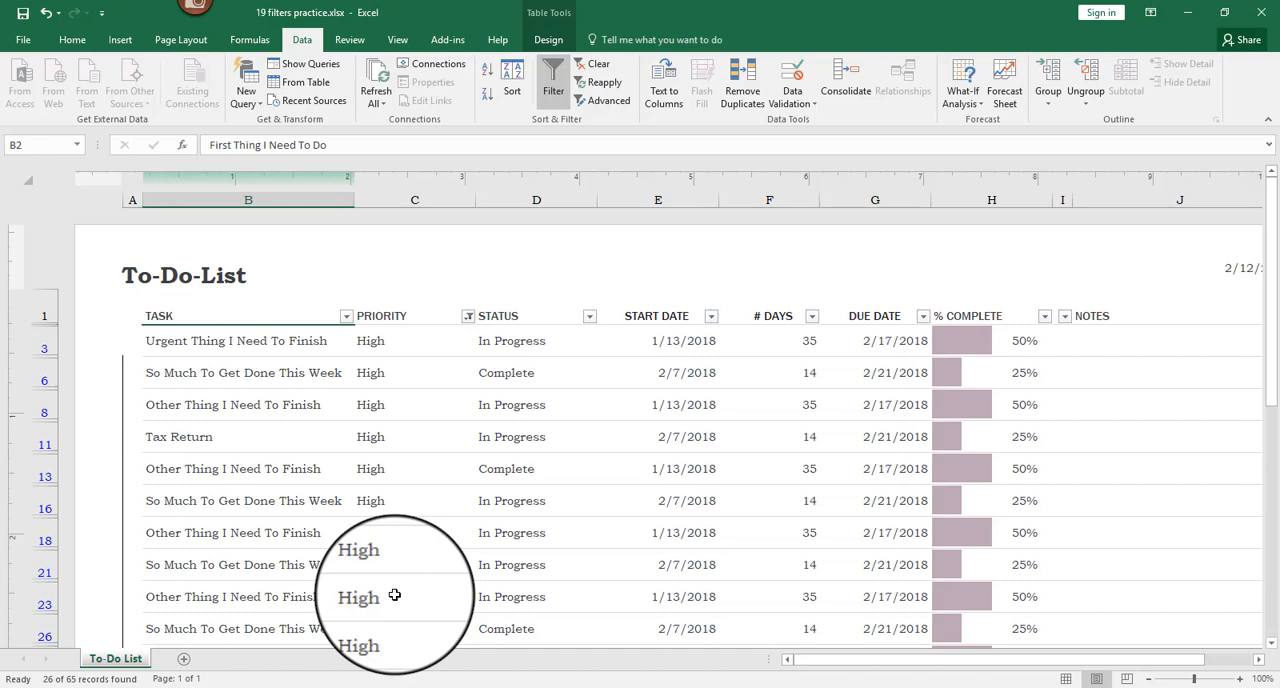
# - Filter the Status column to show only Complete tasks
pyautogui.click(590, 318)
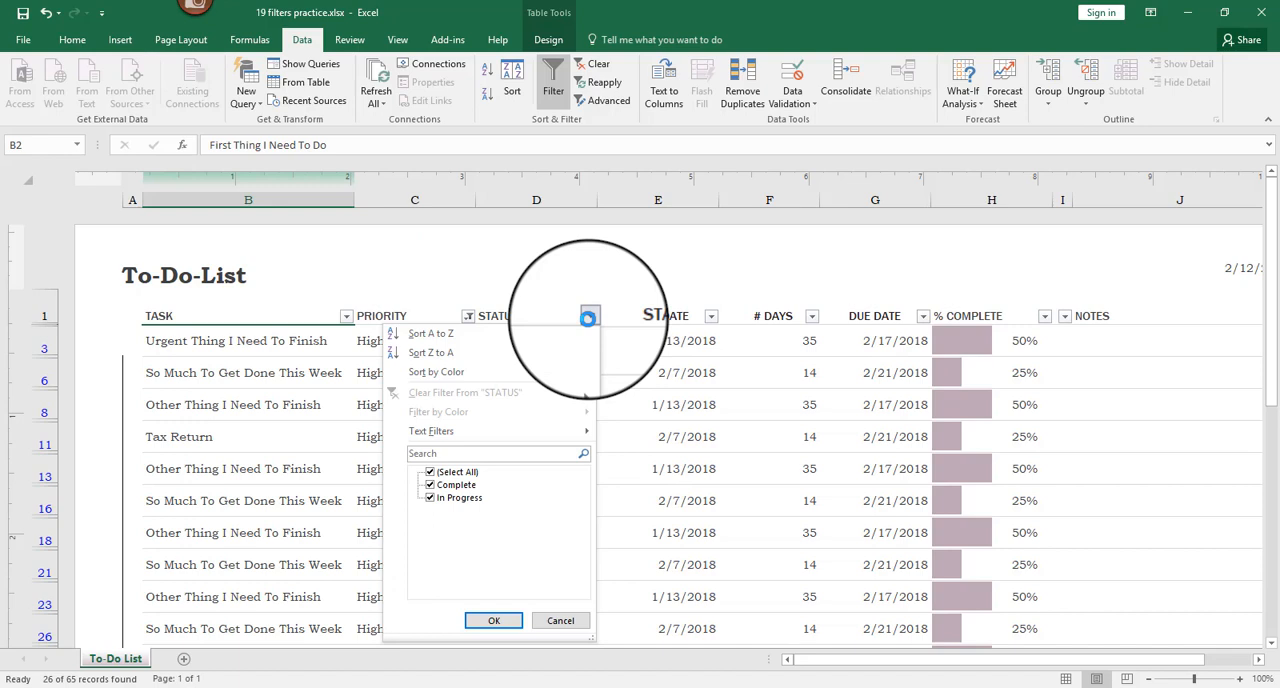
pyautogui.click(433, 477)
pyautogui.click(432, 490)
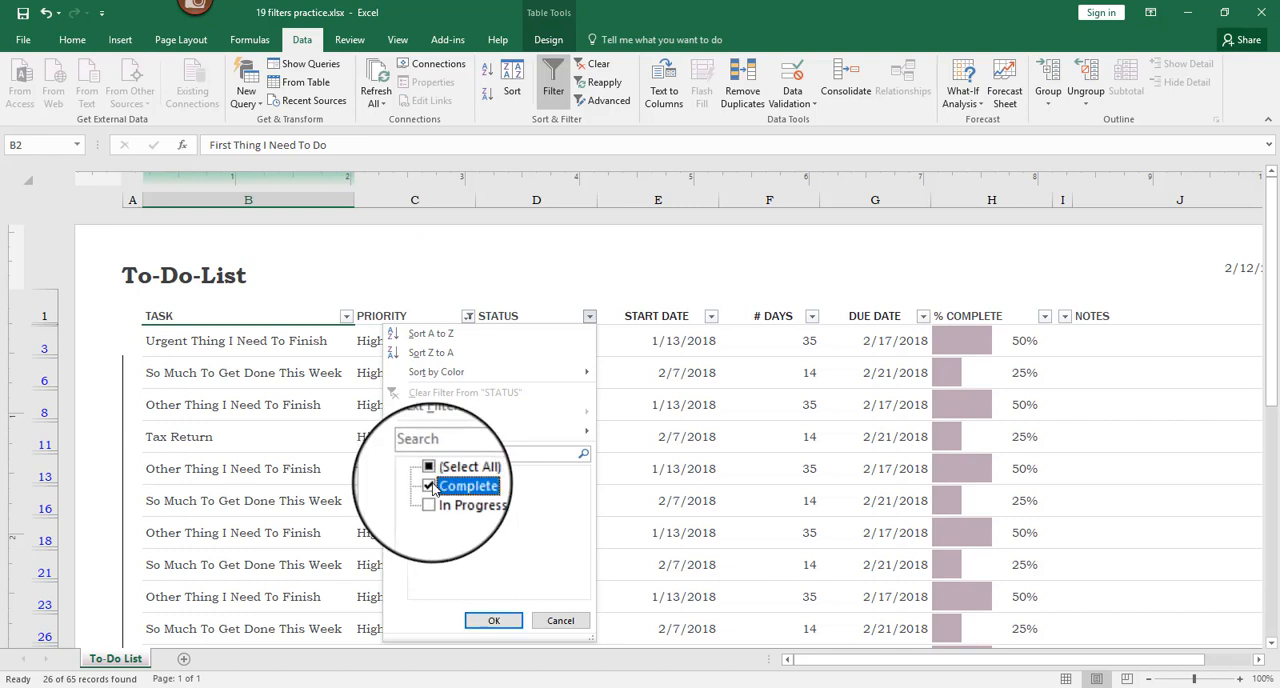
pyautogui.click(497, 621)
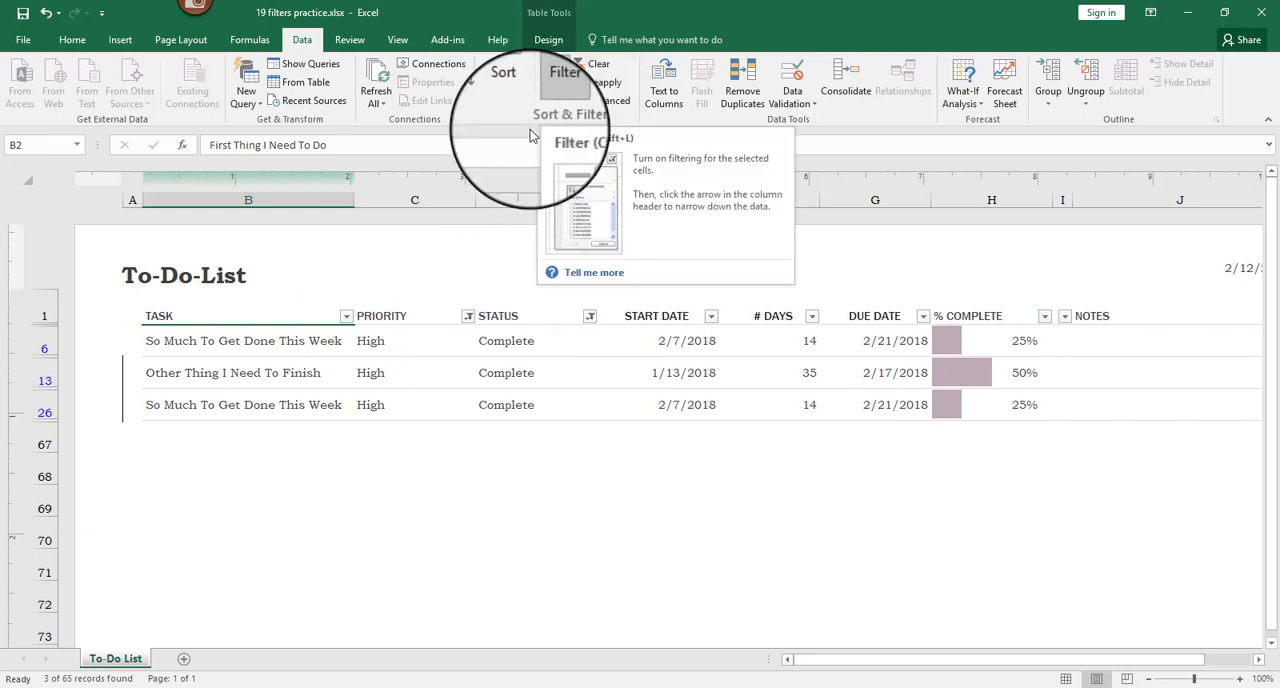
# - Clear the filter from the Priority column
pyautogui.moveTo(469, 322)
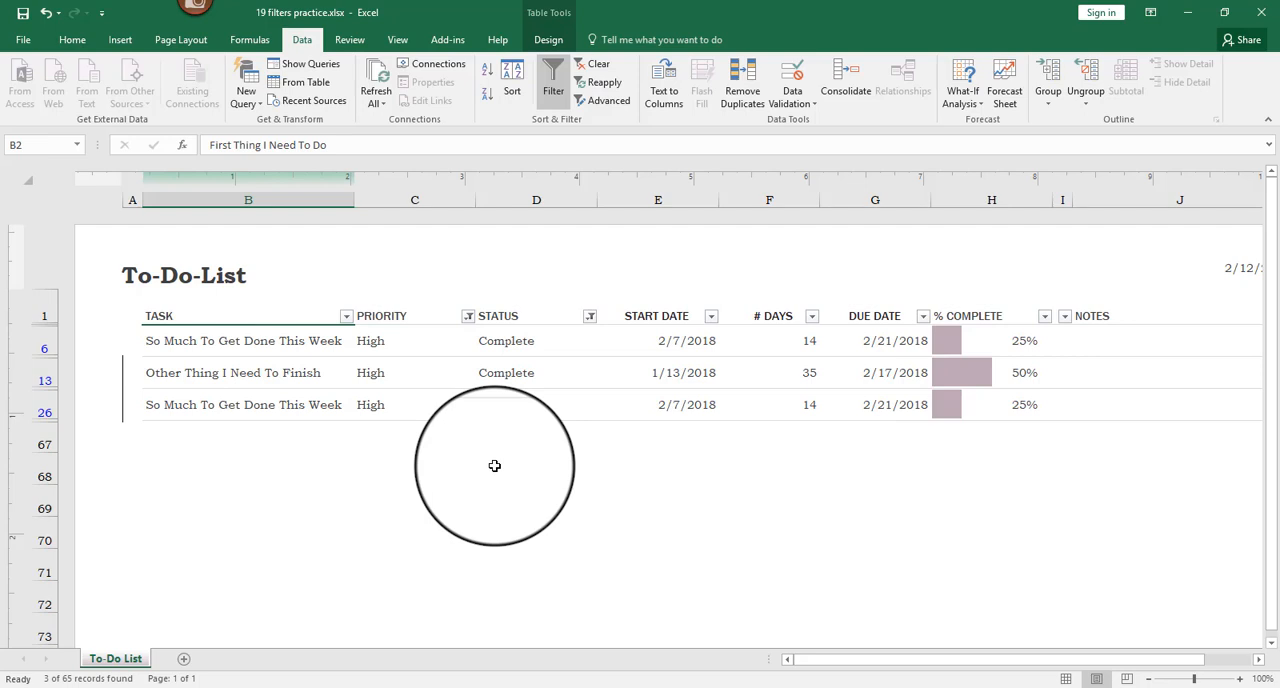
pyautogui.click(468, 318)
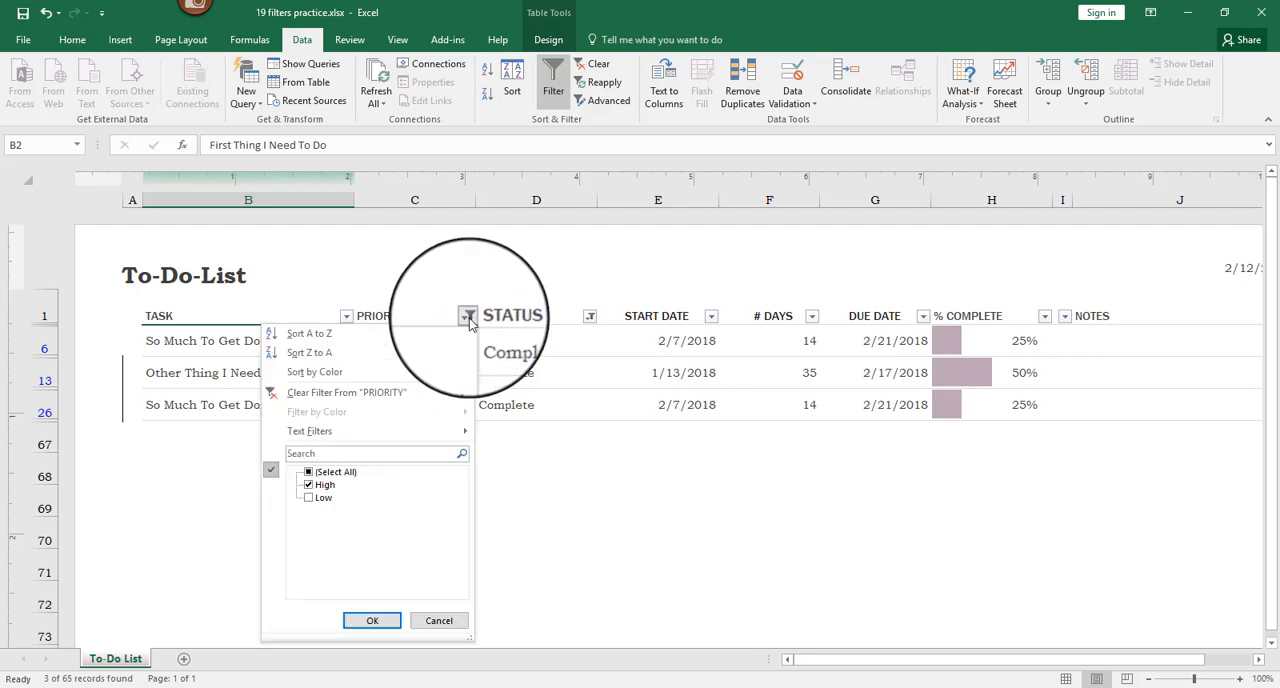
pyautogui.moveTo(406, 370)
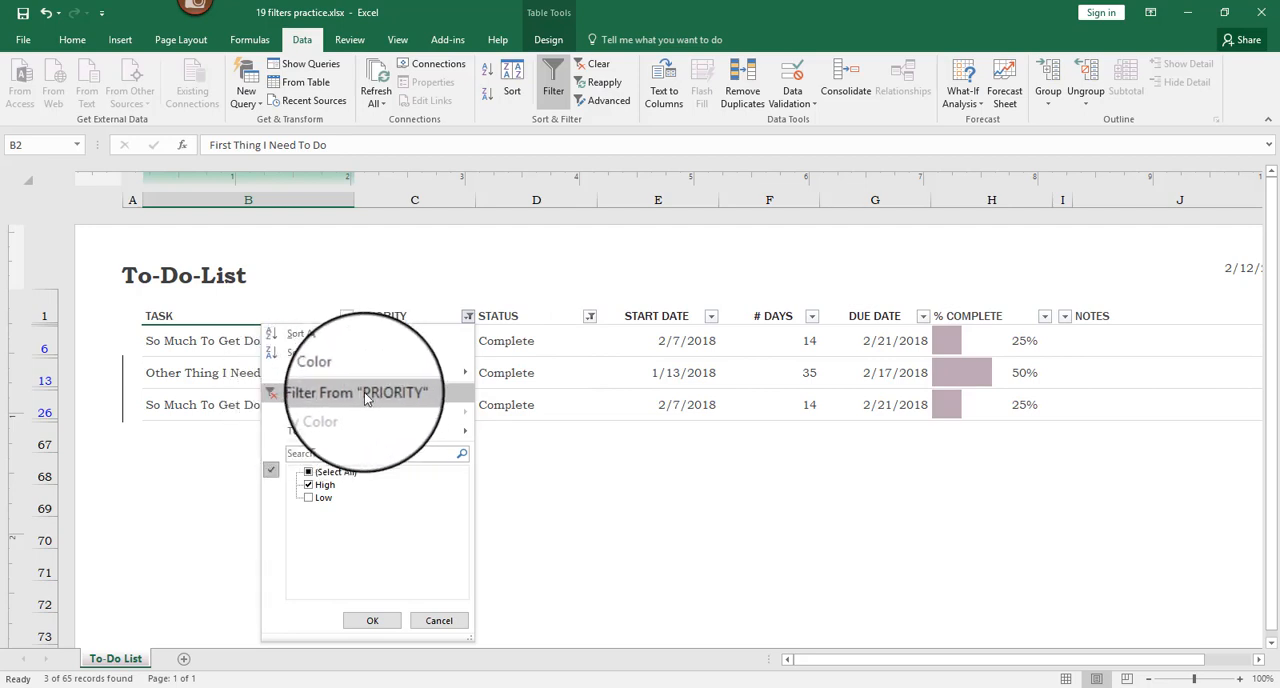
pyautogui.click(366, 396)
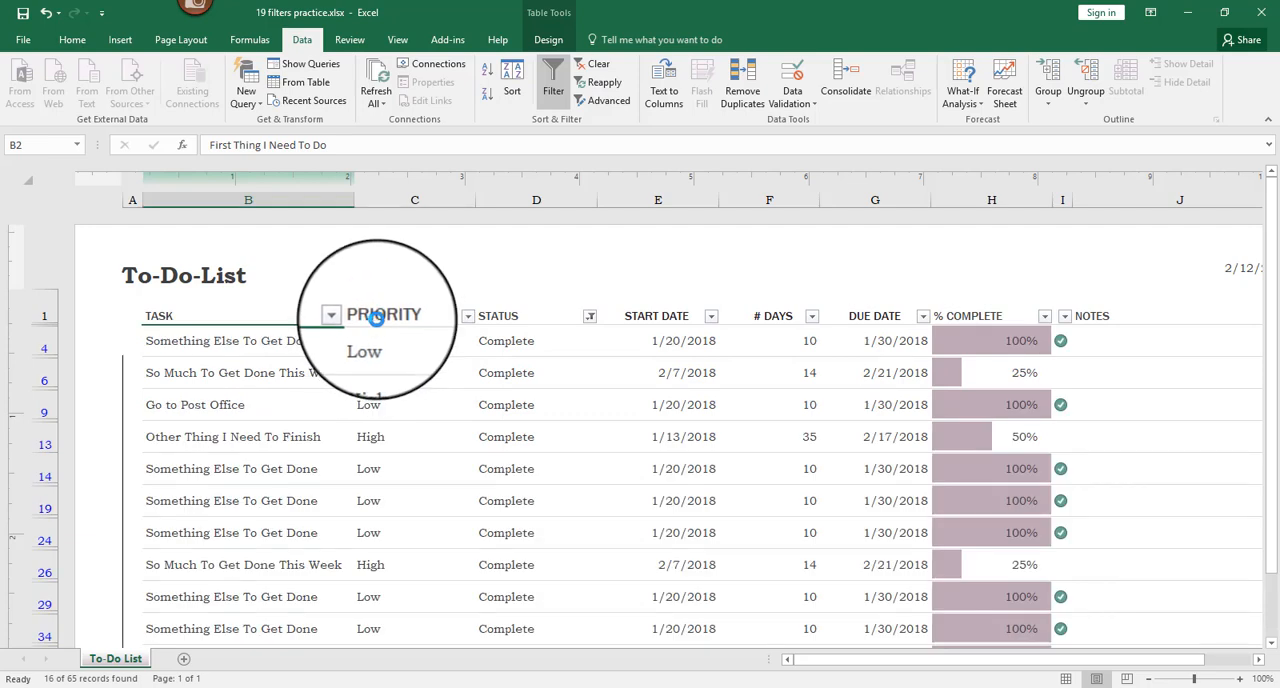
# - Reselect all values in the Status column's filter so tasks of every status are shown
pyautogui.click(591, 318)
pyautogui.click(591, 318)
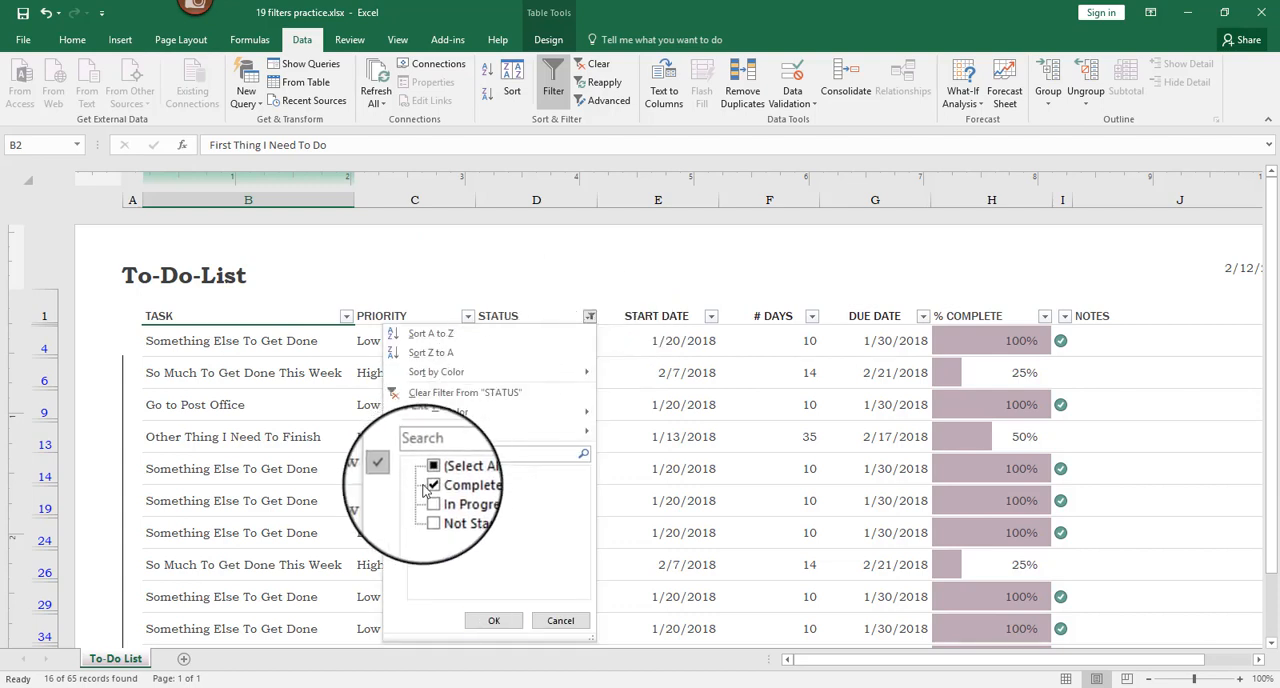
pyautogui.click(431, 474)
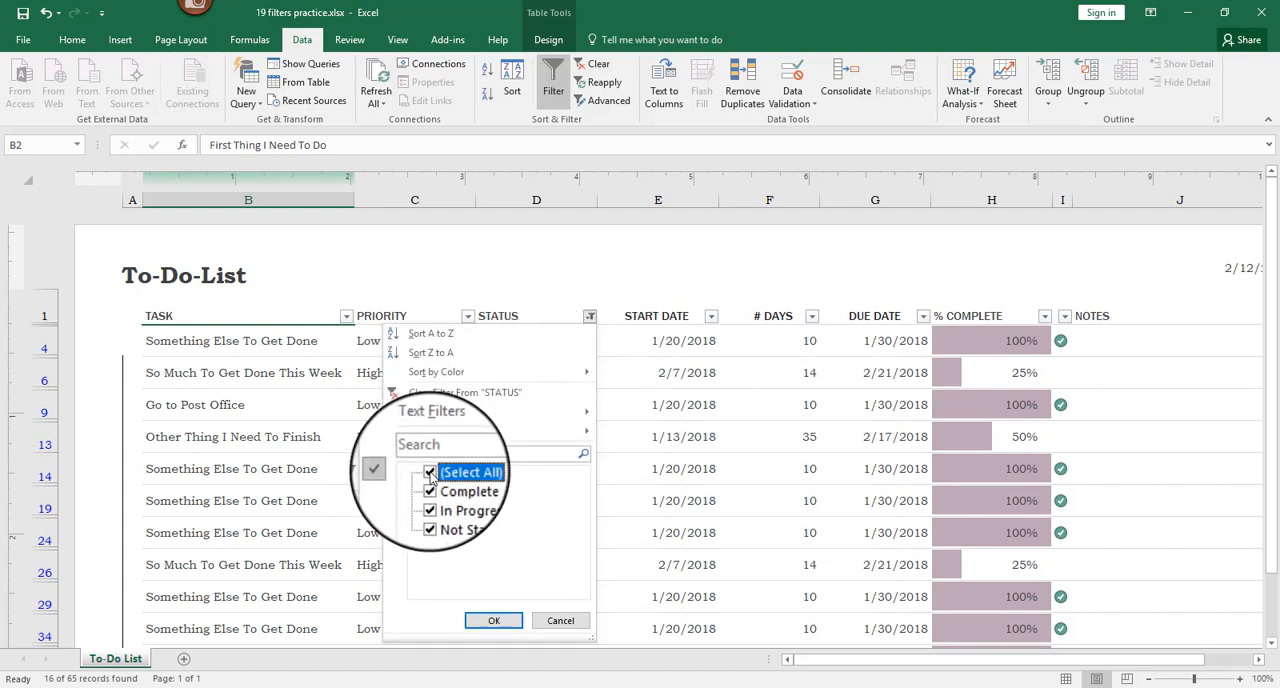
pyautogui.click(493, 622)
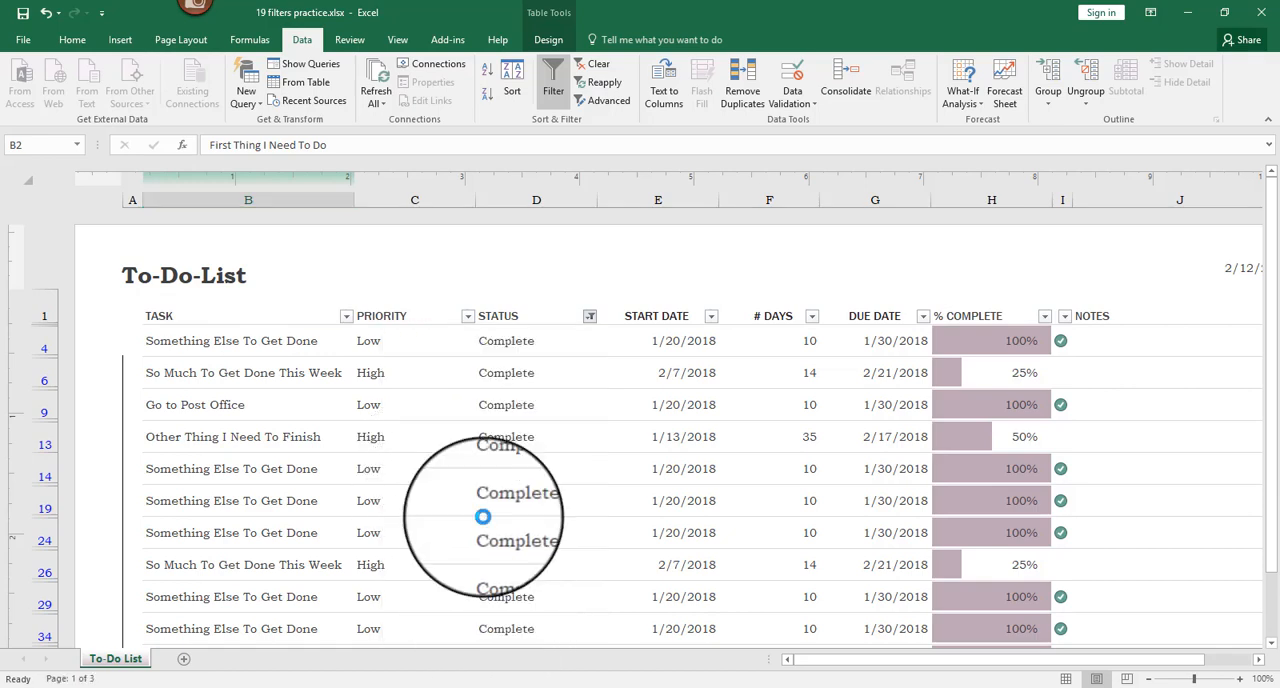
# - Examine the sorting, color and filter options available for the Priority column
pyautogui.click(467, 317)
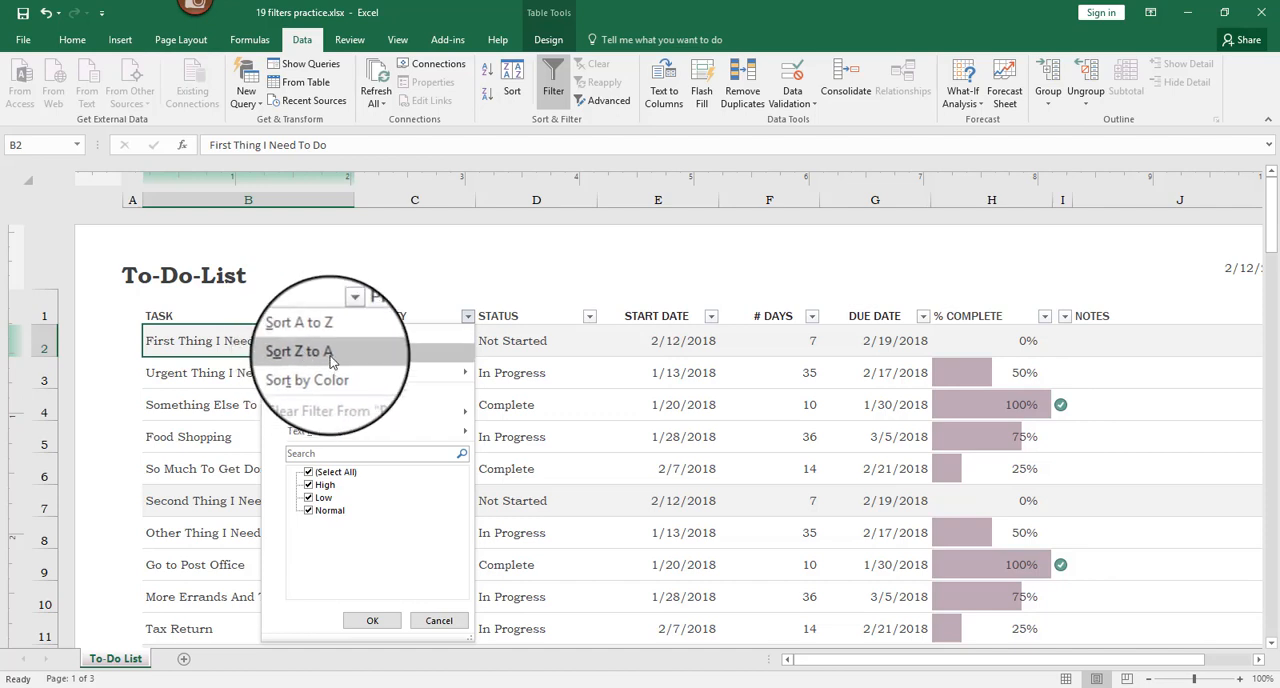
pyautogui.moveTo(343, 374)
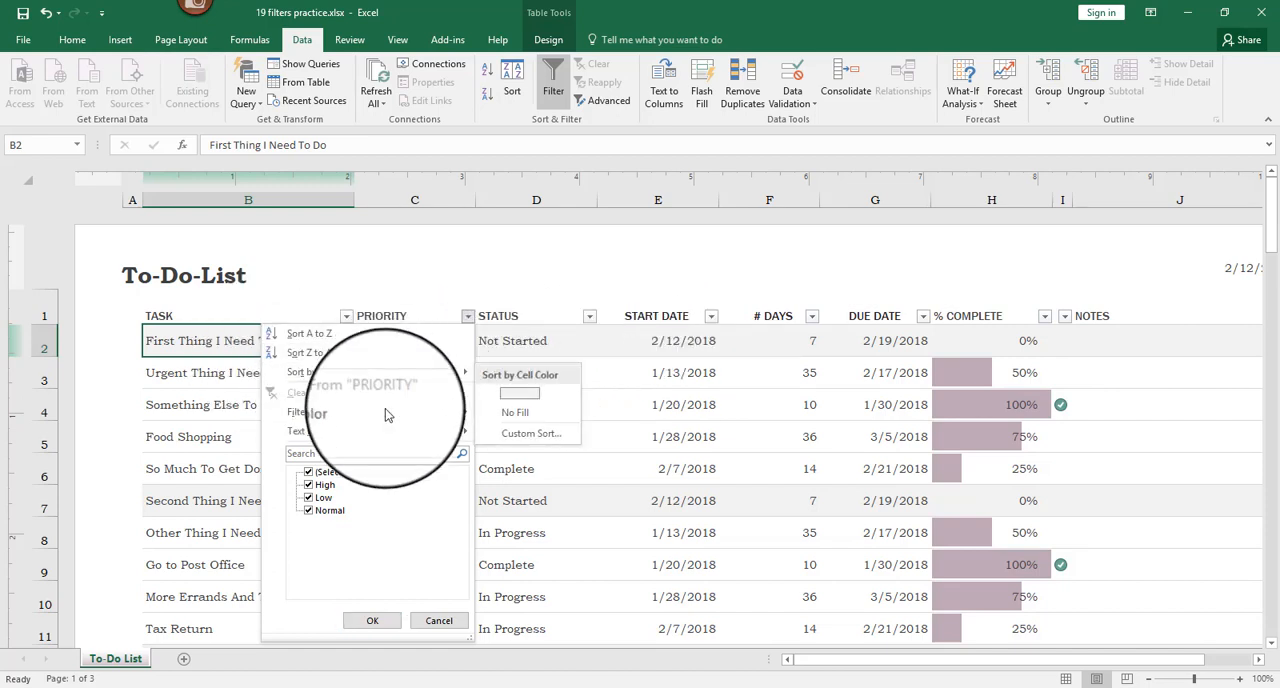
pyautogui.moveTo(386, 414)
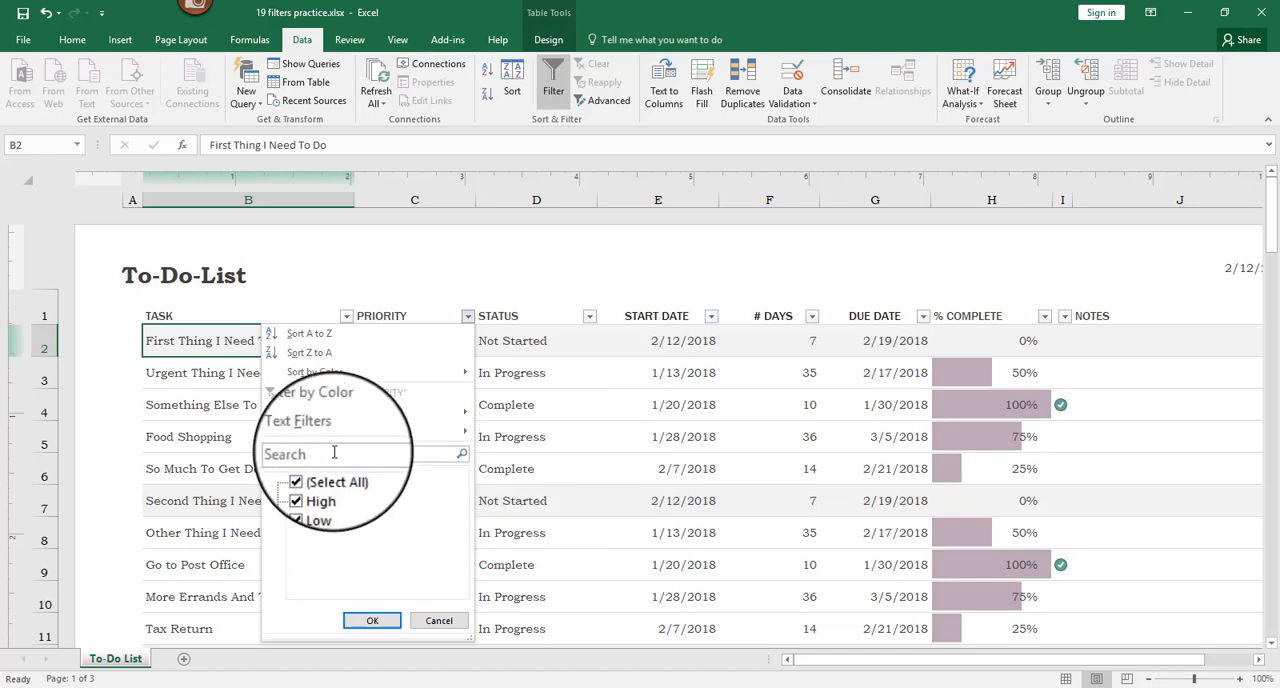
pyautogui.click(372, 620)
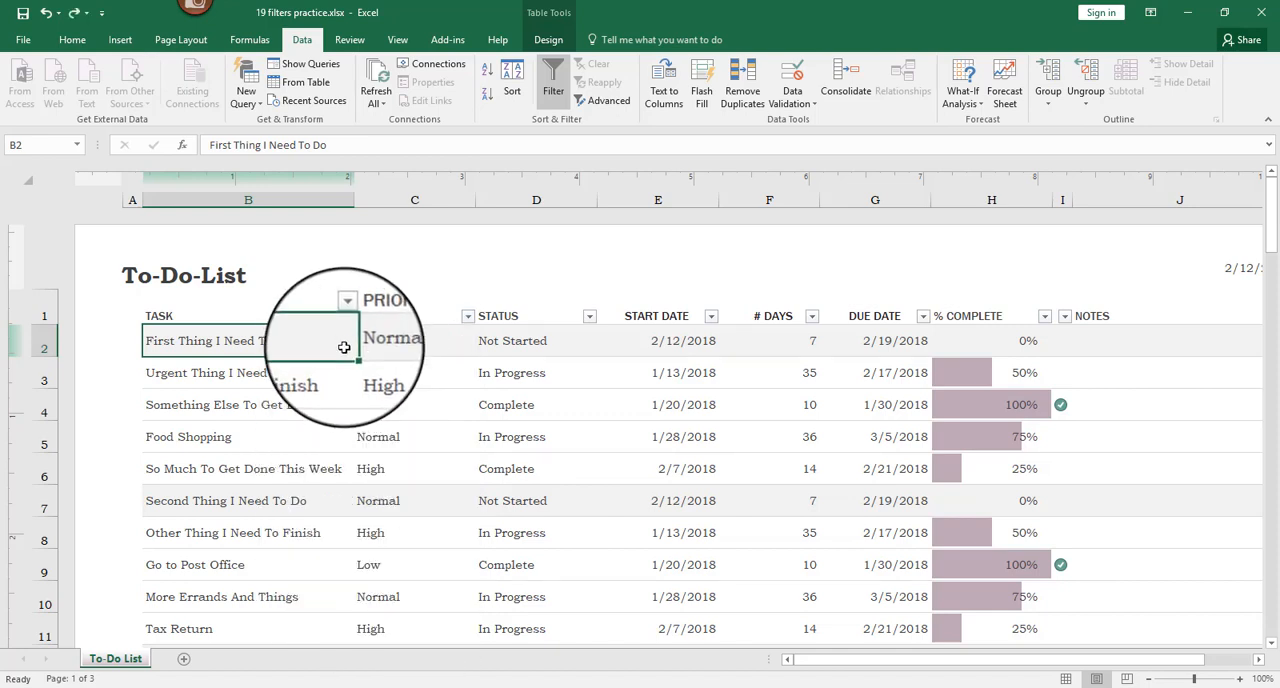
# - Try a text filter on the Task column for entries containing "food", and undo it
pyautogui.click(347, 316)
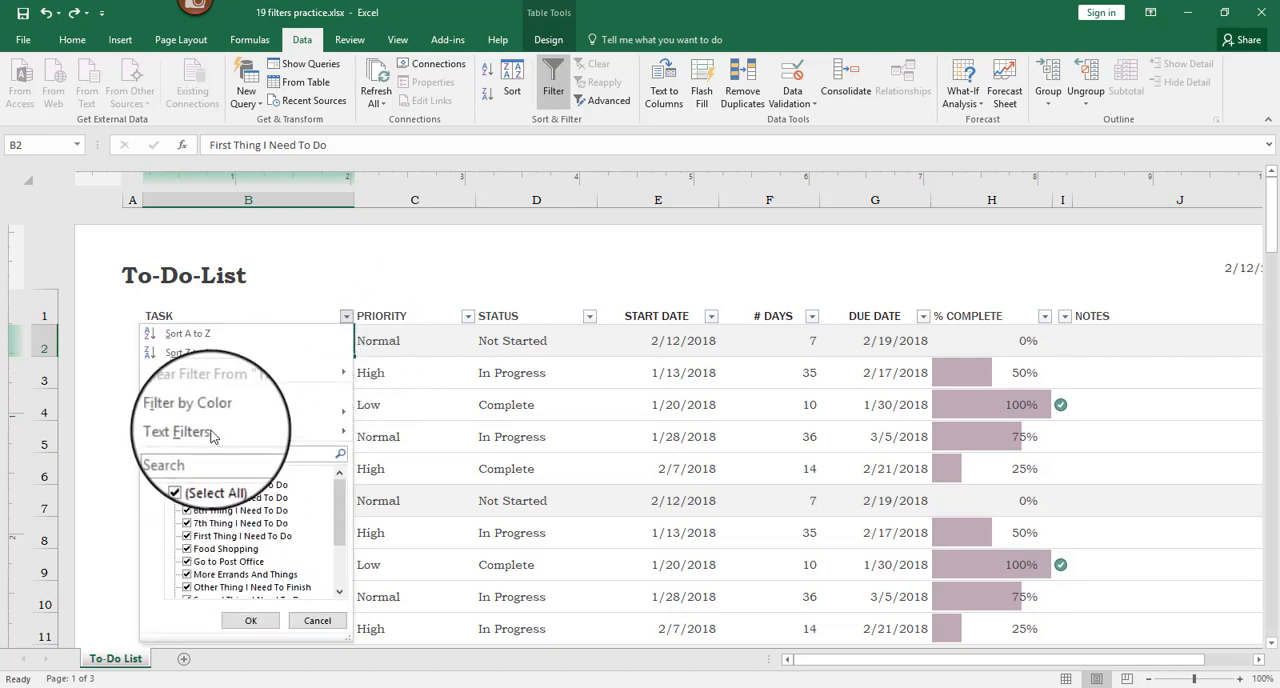
pyautogui.moveTo(217, 431)
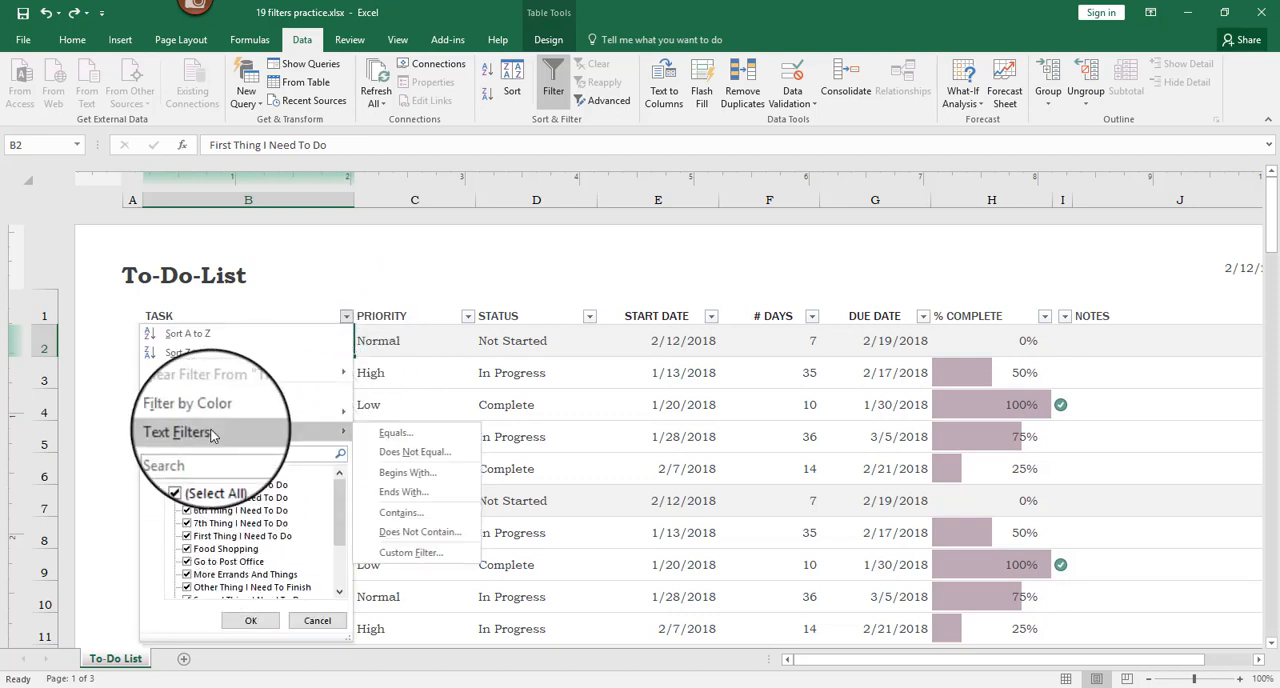
pyautogui.click(420, 514)
pyautogui.write('food')
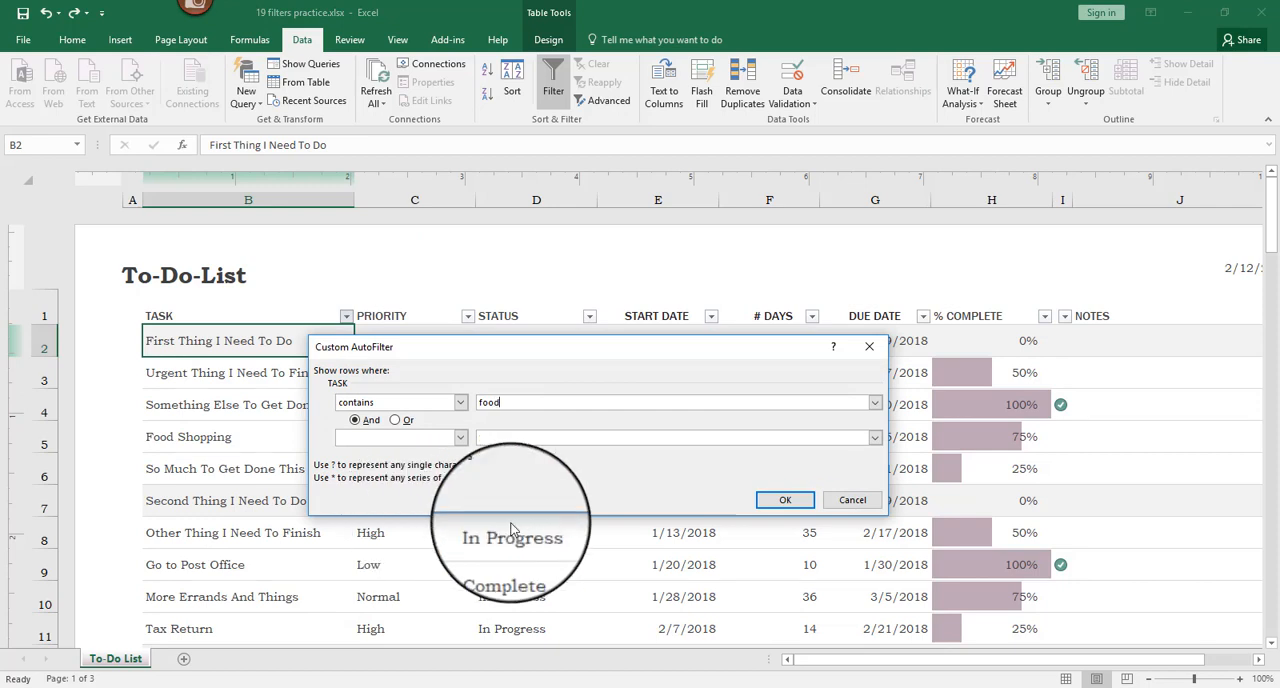
pyautogui.click(786, 500)
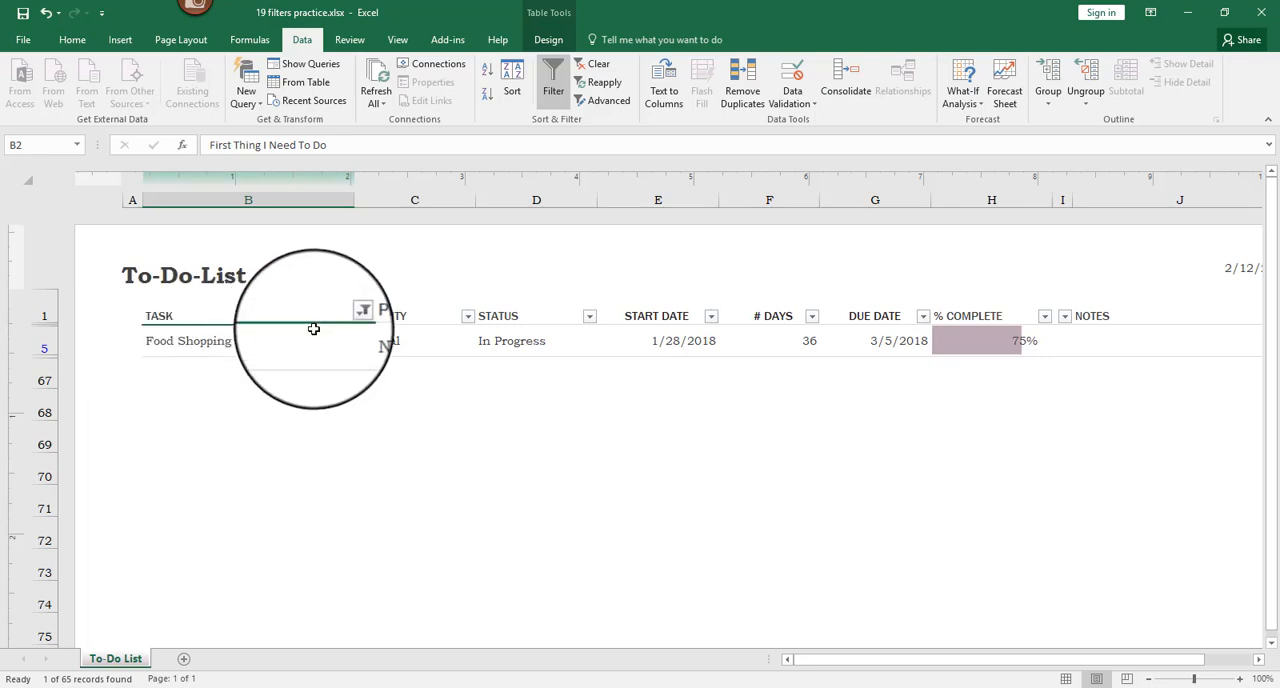
pyautogui.hotkey('ctrl', 'z')
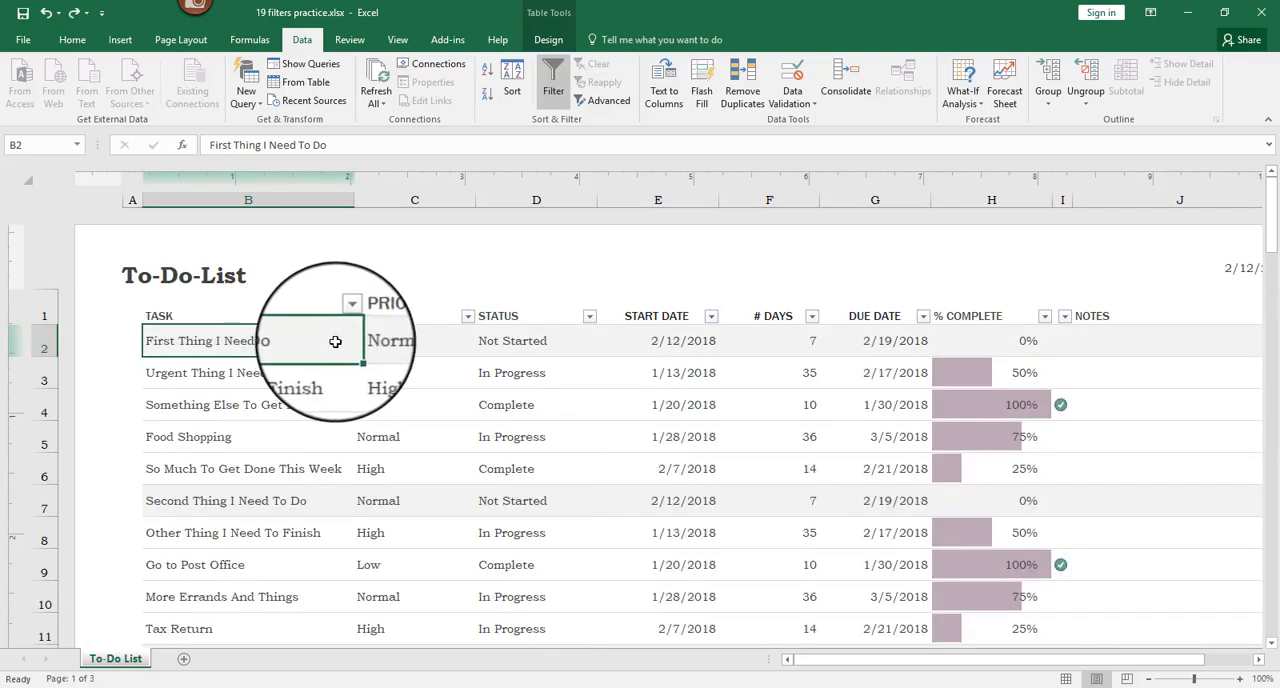
# - Try filtering the Task column by searching its filter values for "food", and undo the filter
pyautogui.click(360, 311)
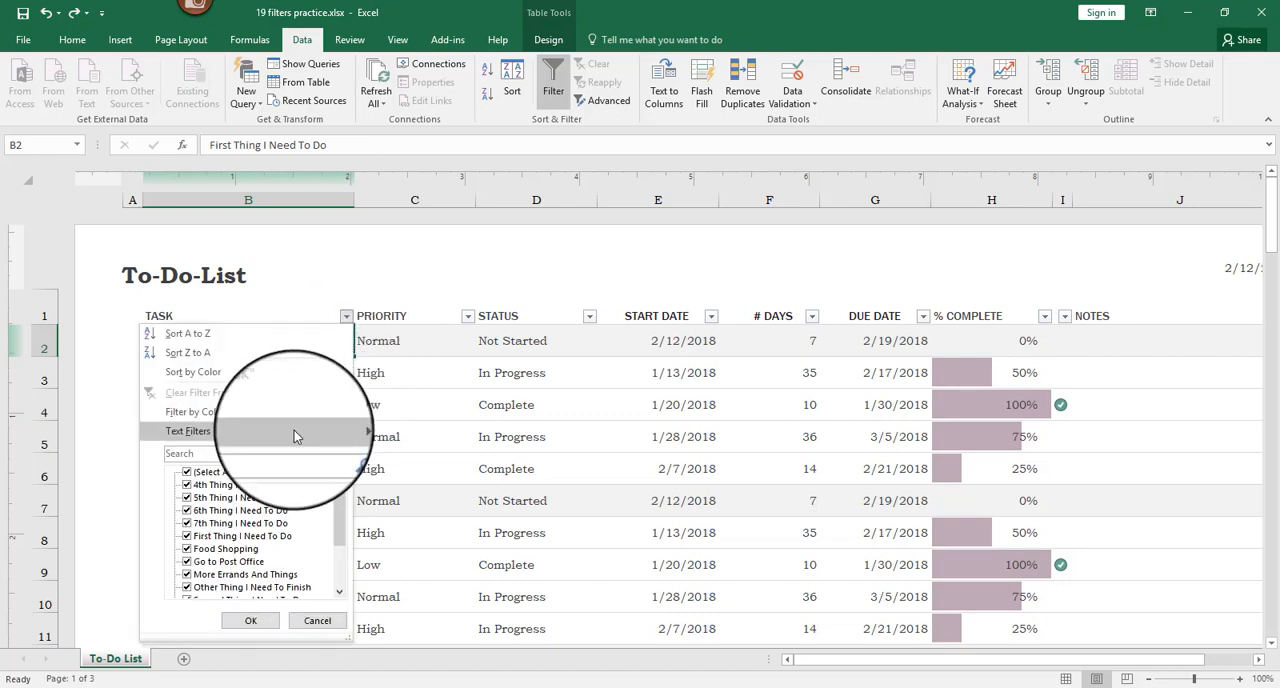
pyautogui.click(229, 454)
pyautogui.write('food')
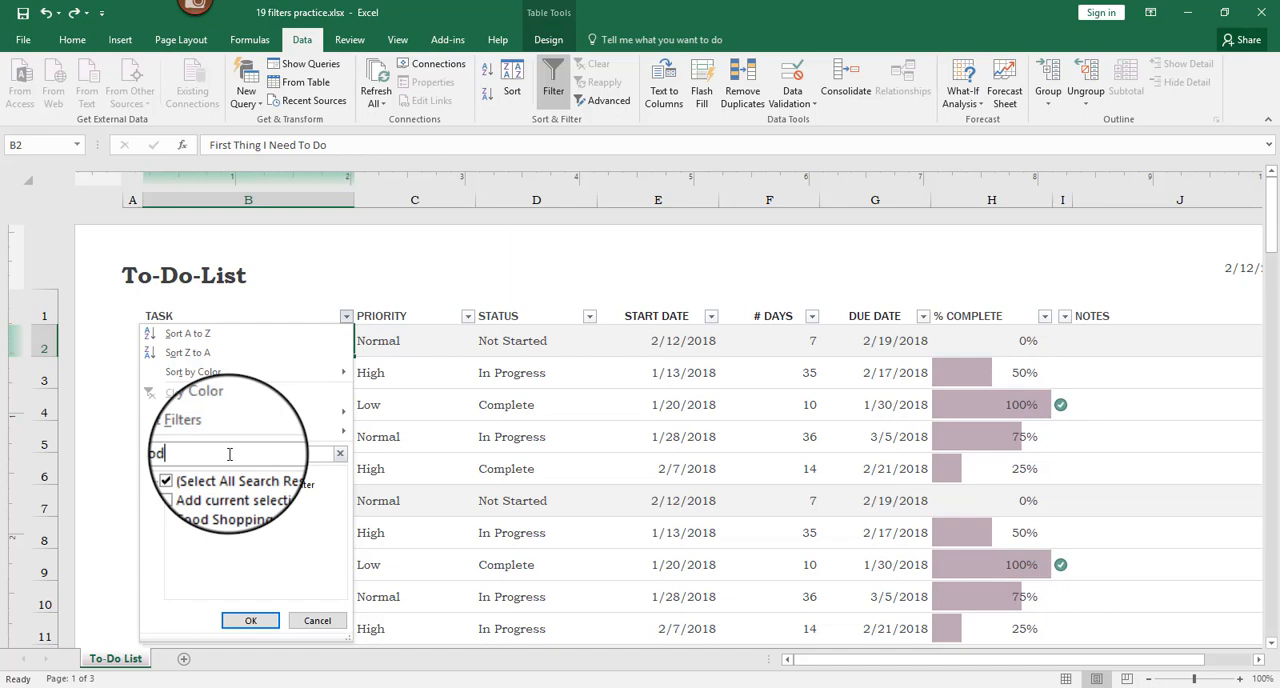
pyautogui.click(251, 620)
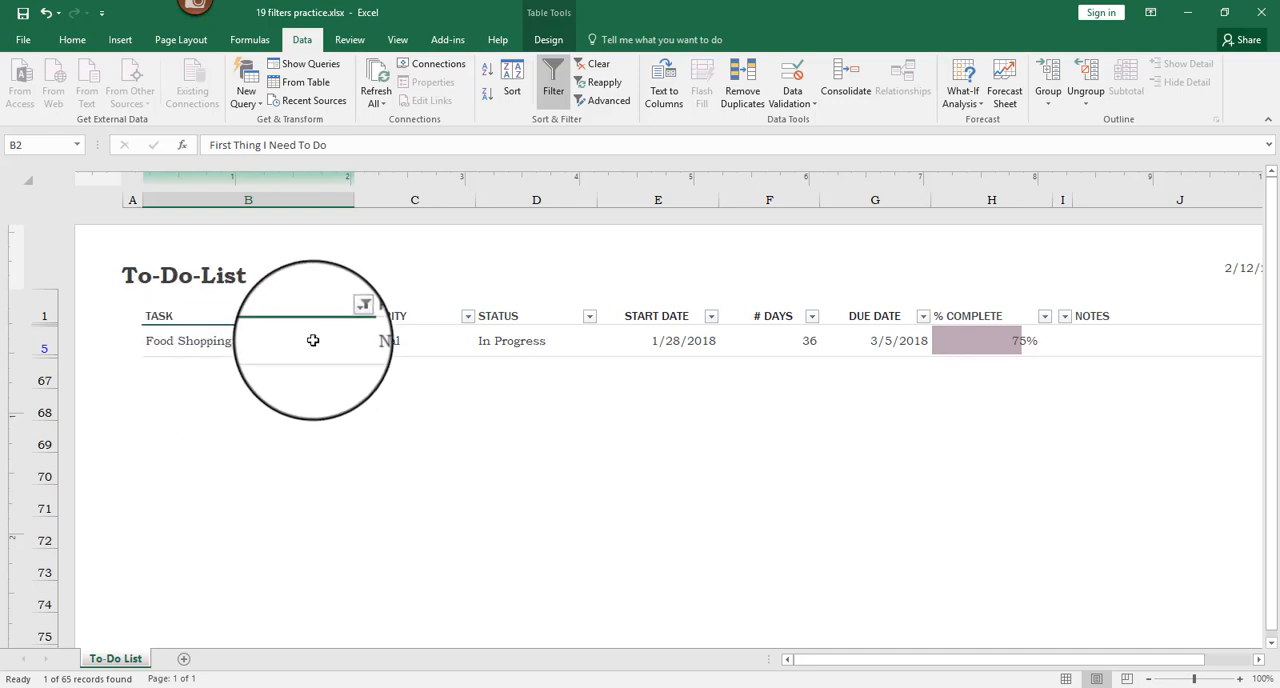
pyautogui.hotkey('ctrl', 'z')
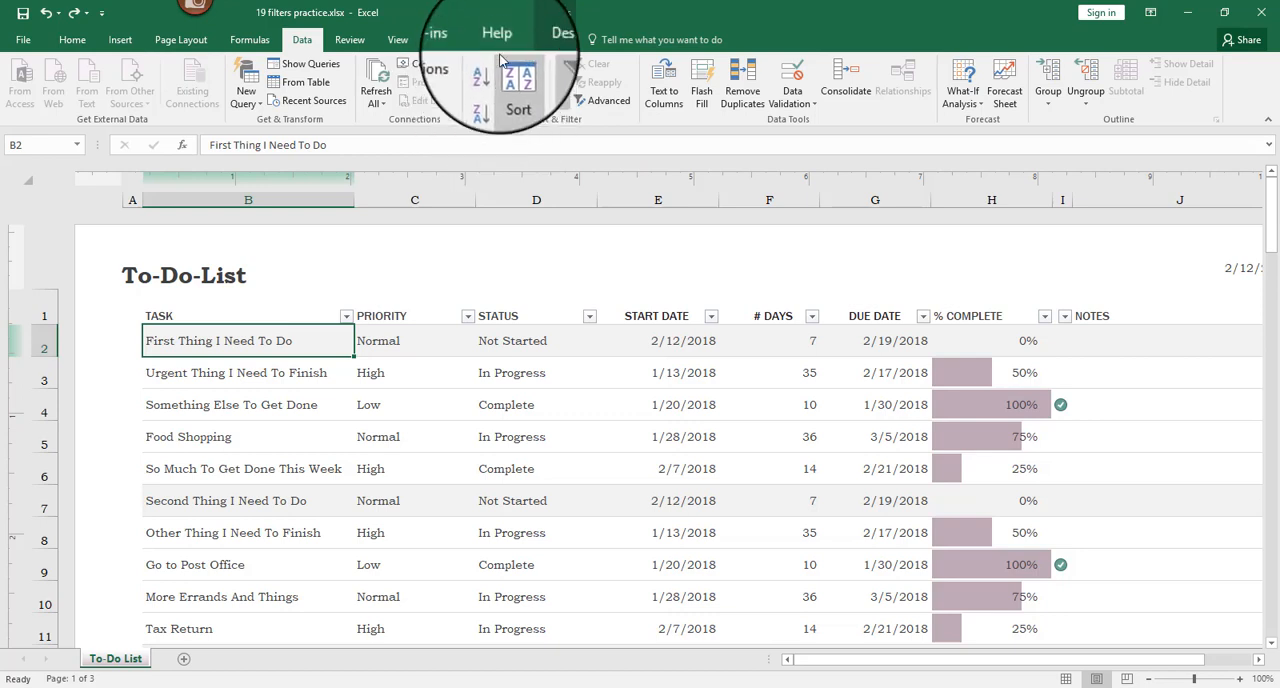
# - Start an Advanced Filter on the table and choose to copy the results to another location
pyautogui.click(606, 103)
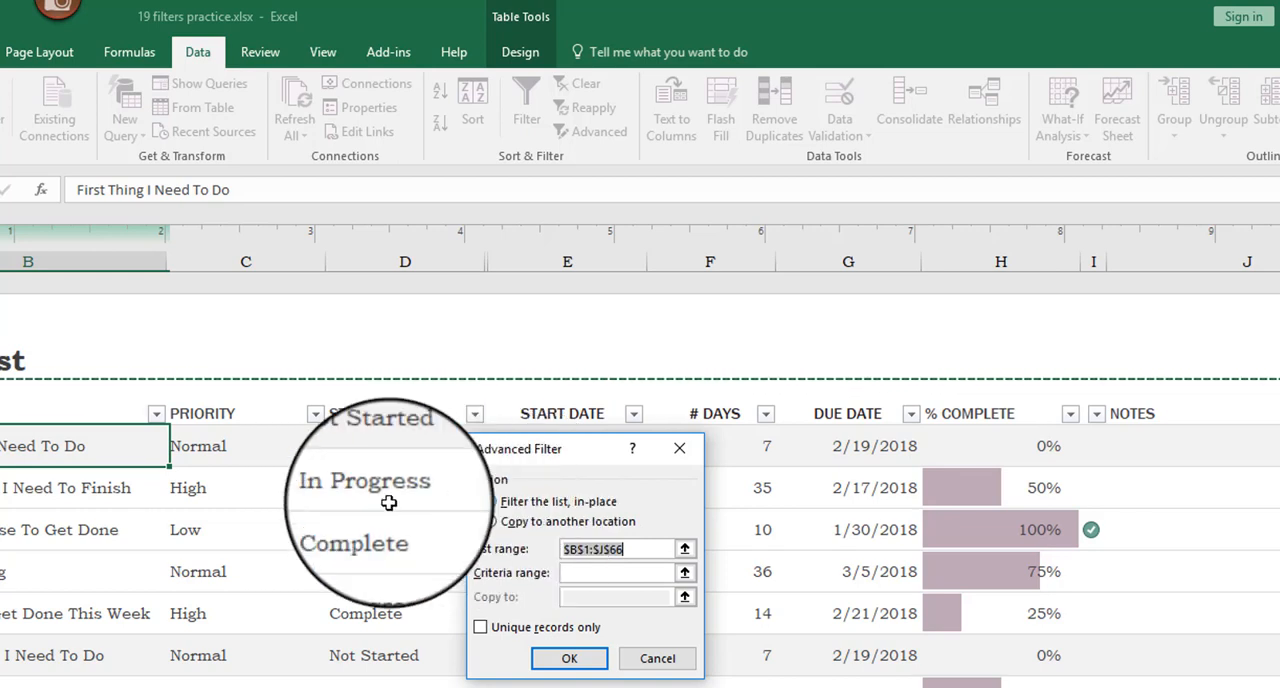
pyautogui.click(489, 521)
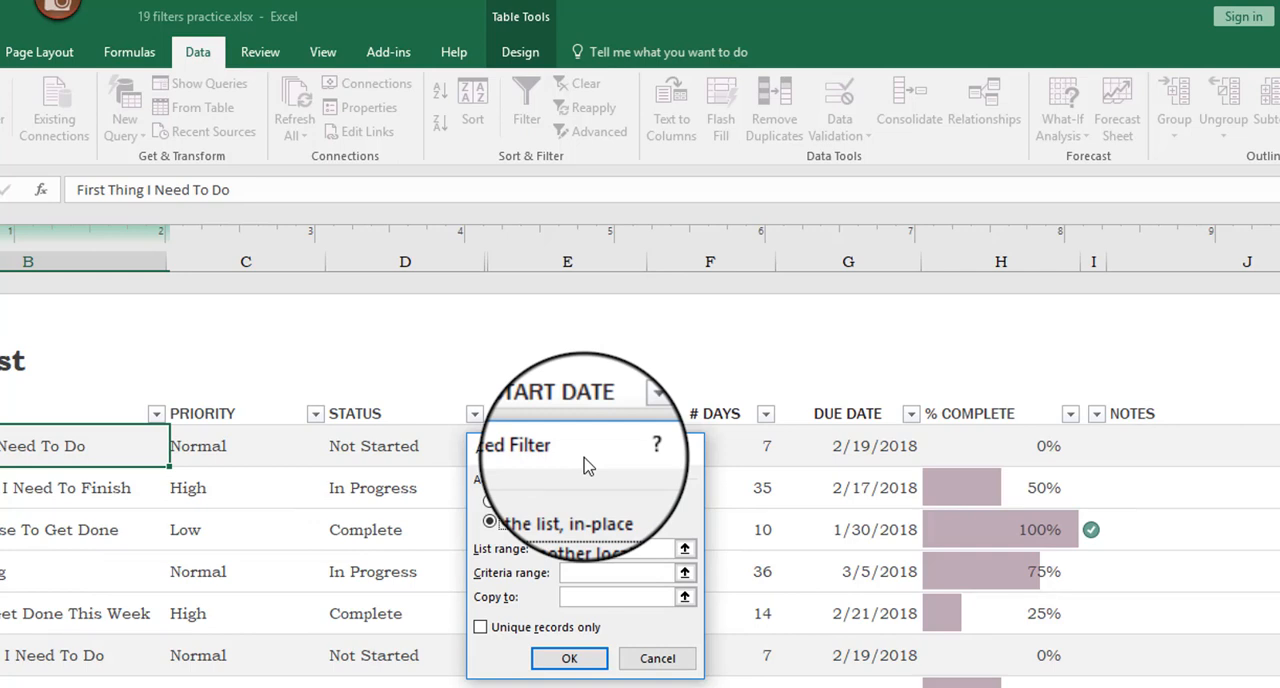
pyautogui.click(575, 520)
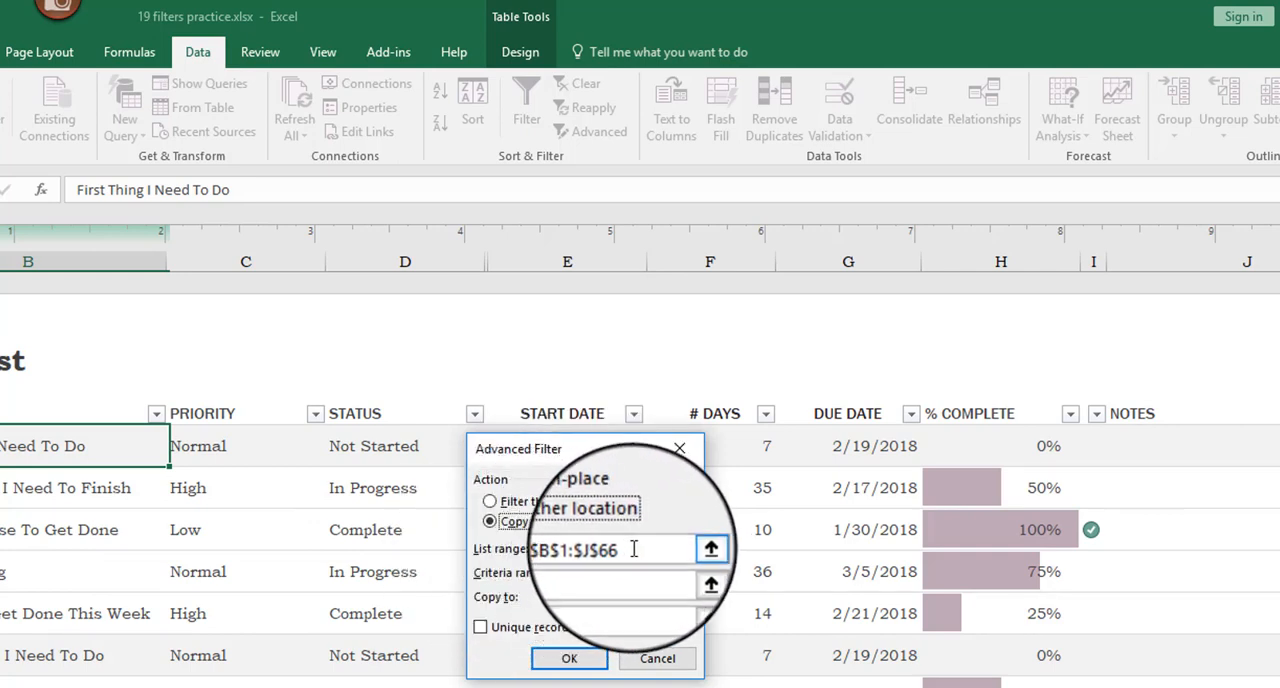
pyautogui.click(636, 549)
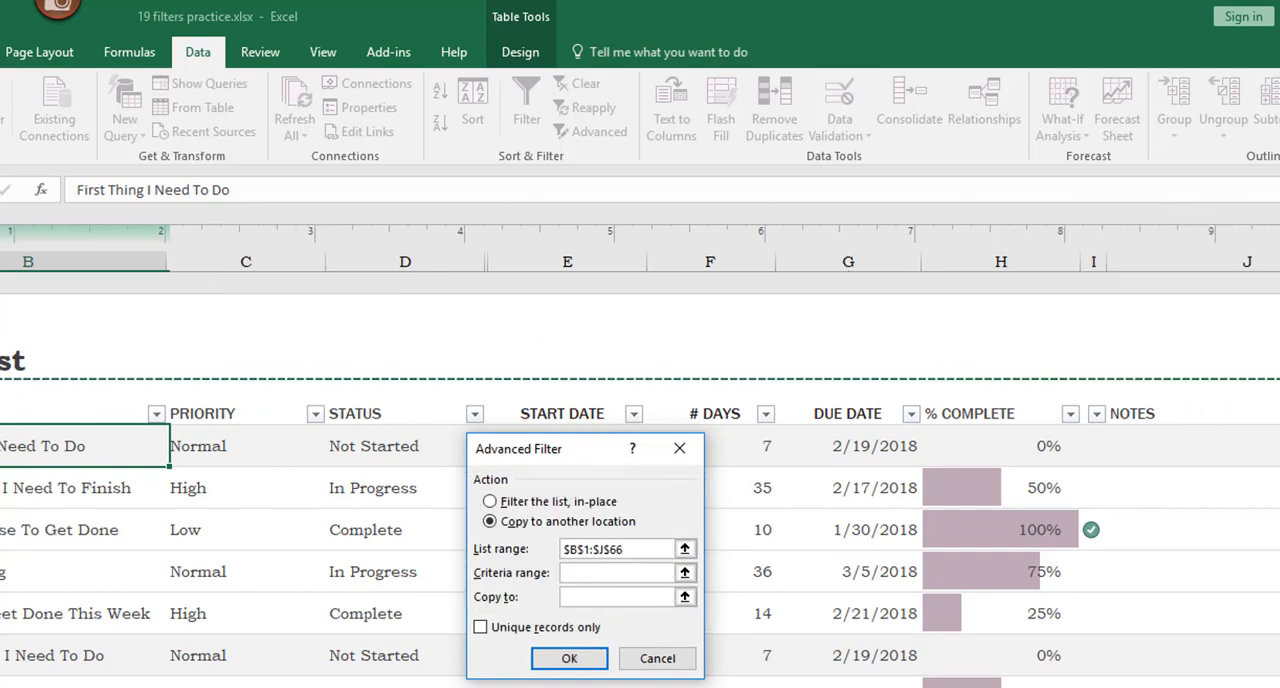